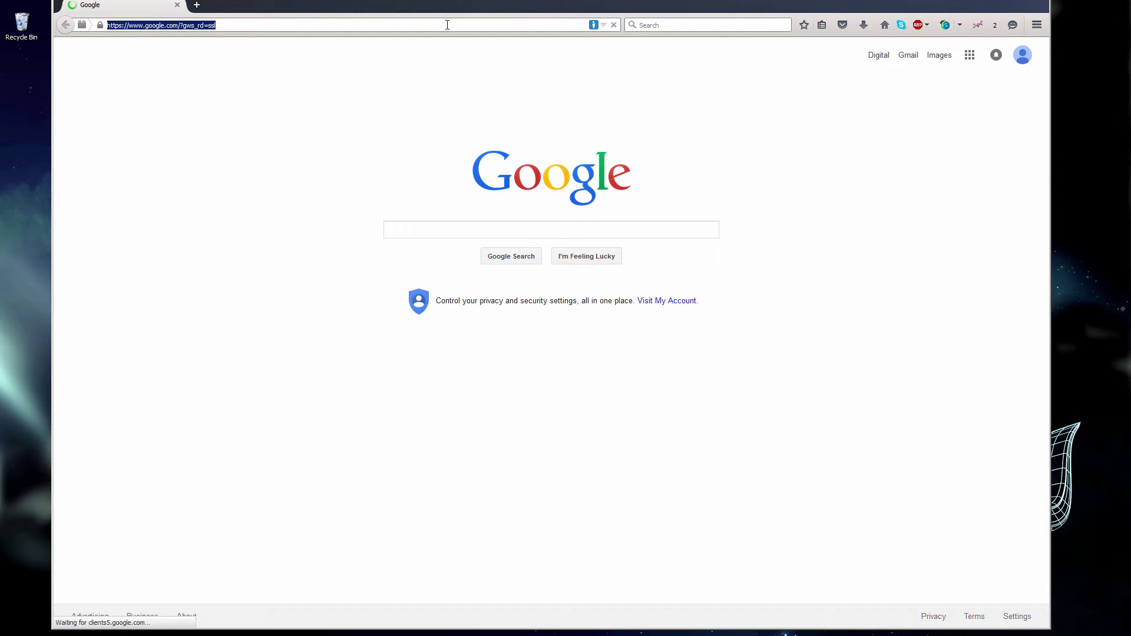
Go to lightwave3d.com, sign in, and scroll the My Account page to the registered LightWave 2015.2 downloads.
type("lightwave3d")
key("Return")
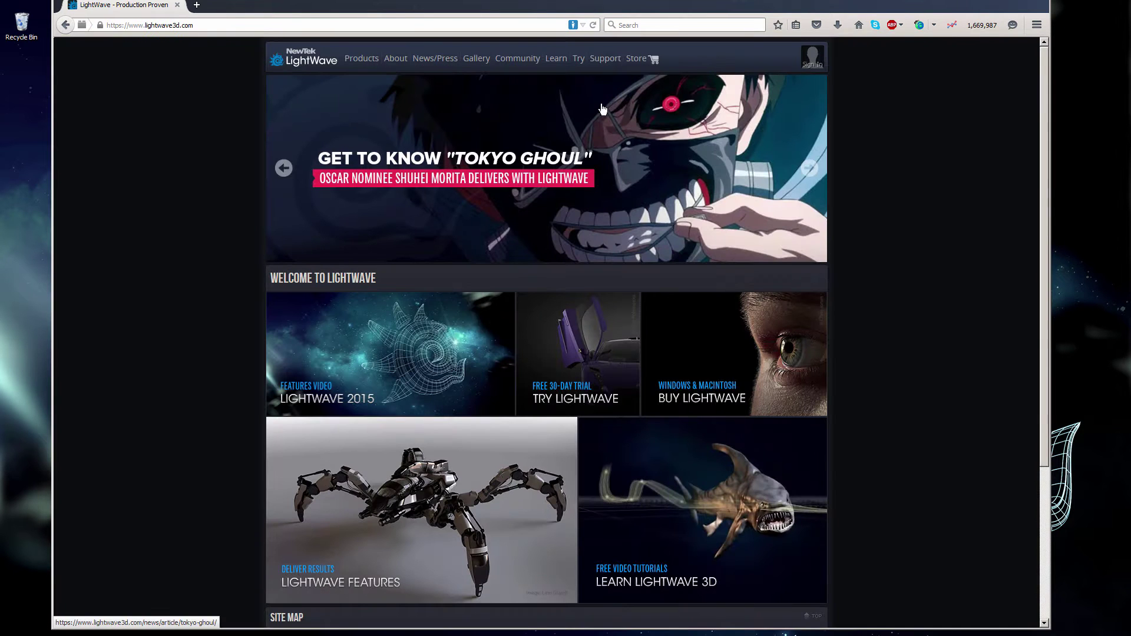
left_click(812, 57)
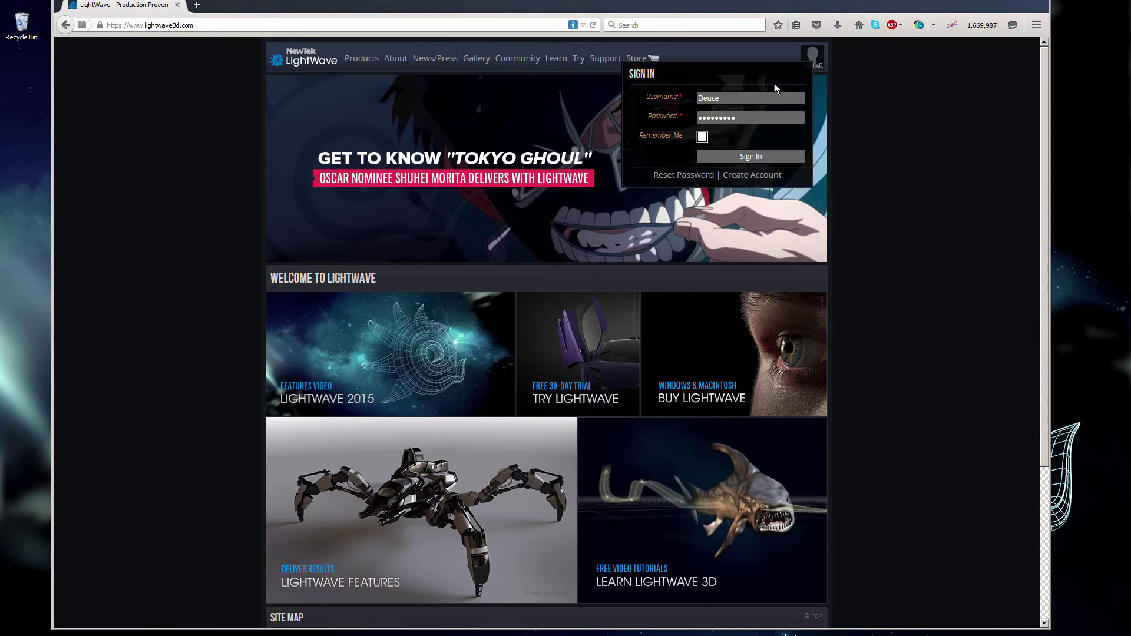
left_click(709, 156)
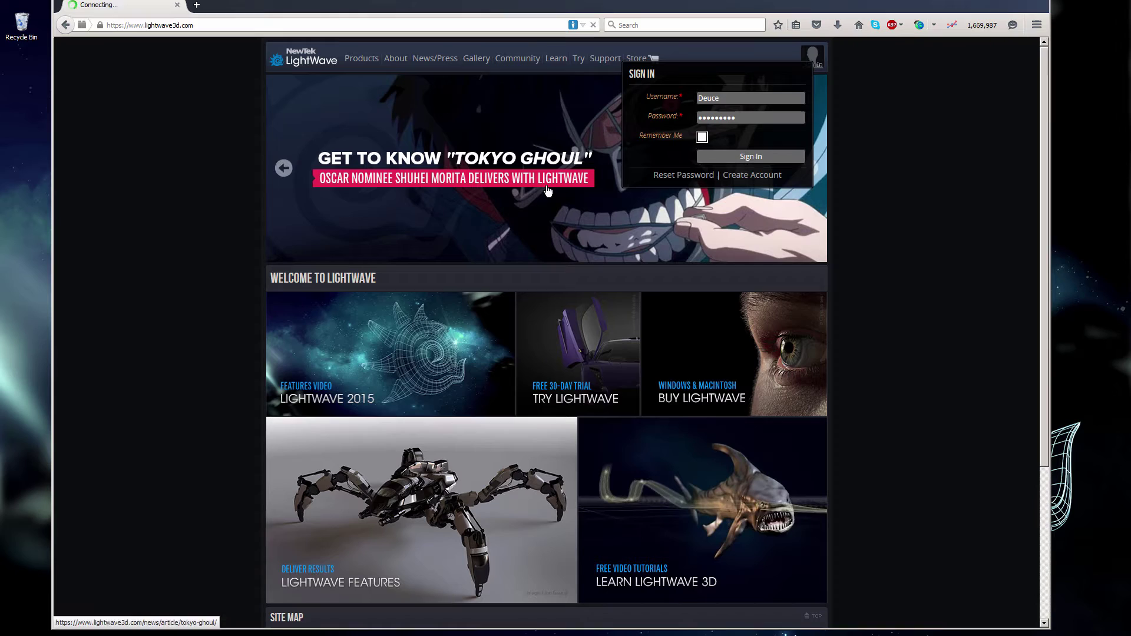
scroll(229, 237, "down", 2)
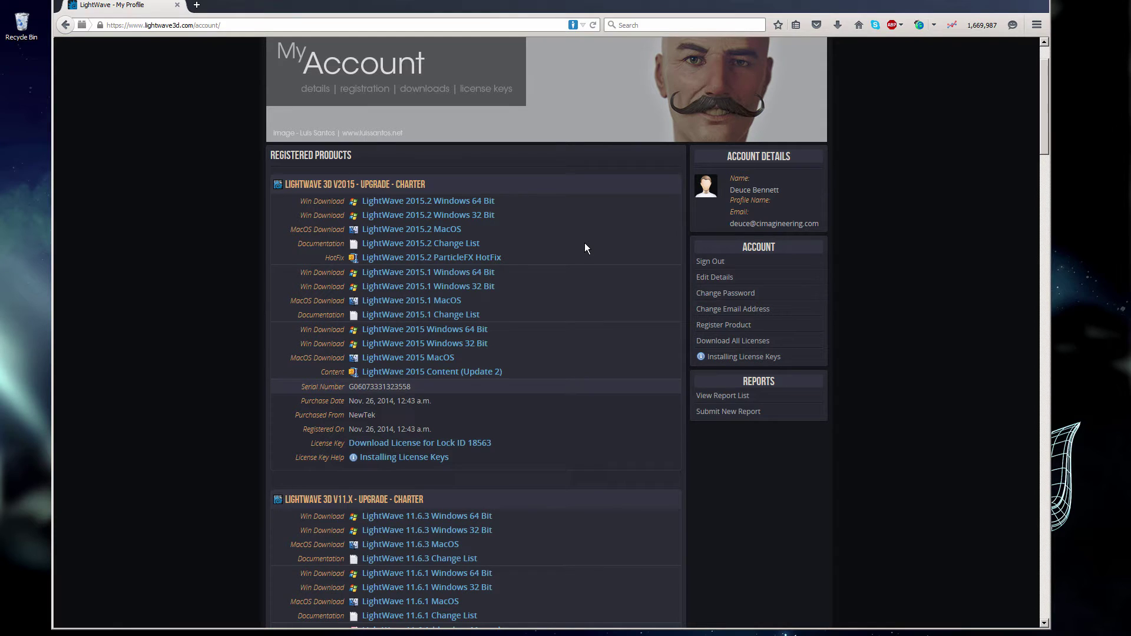
Save the LightWave 2015.2 Windows 64 Bit installer zip and the LICENSE.LWK license file to disk.
left_click(462, 202)
left_click(773, 564)
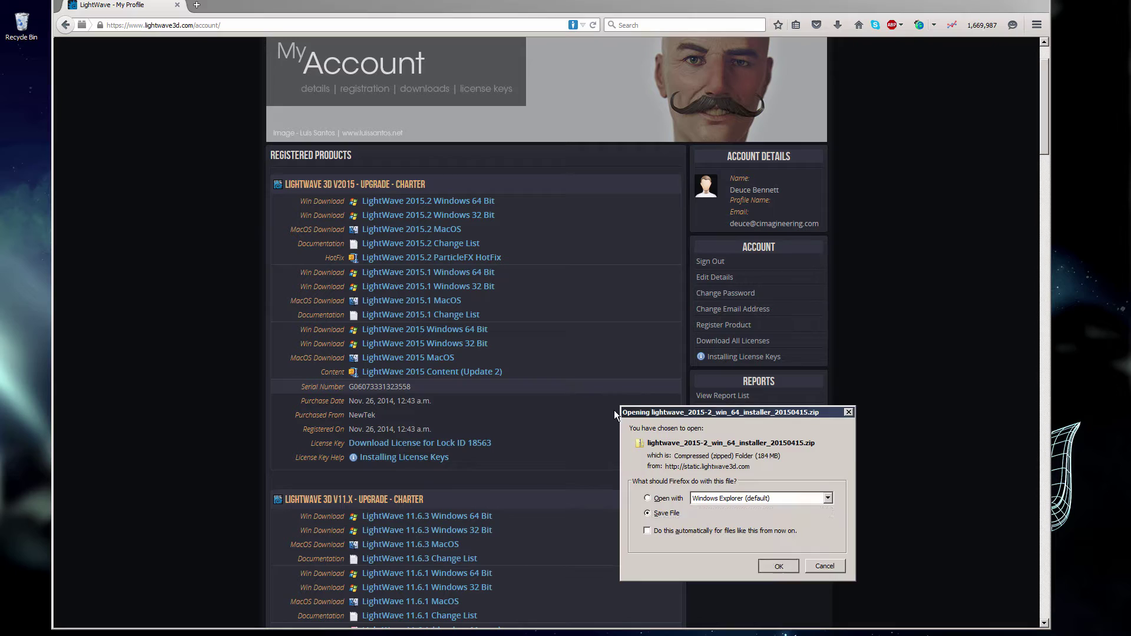
left_click(477, 450)
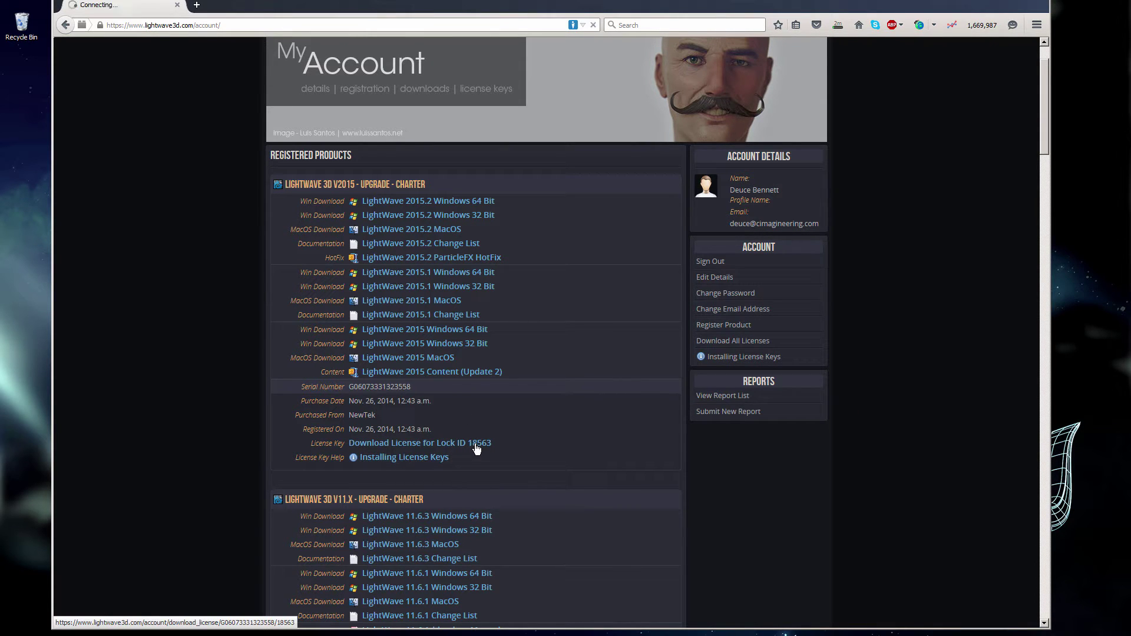
left_click(664, 514)
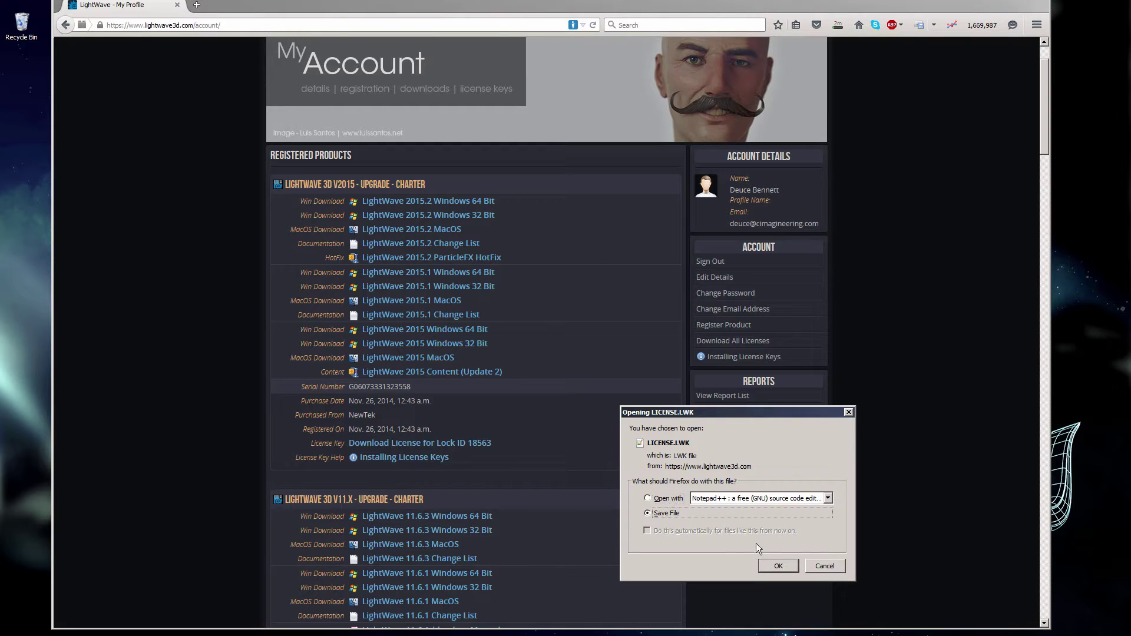
left_click(776, 566)
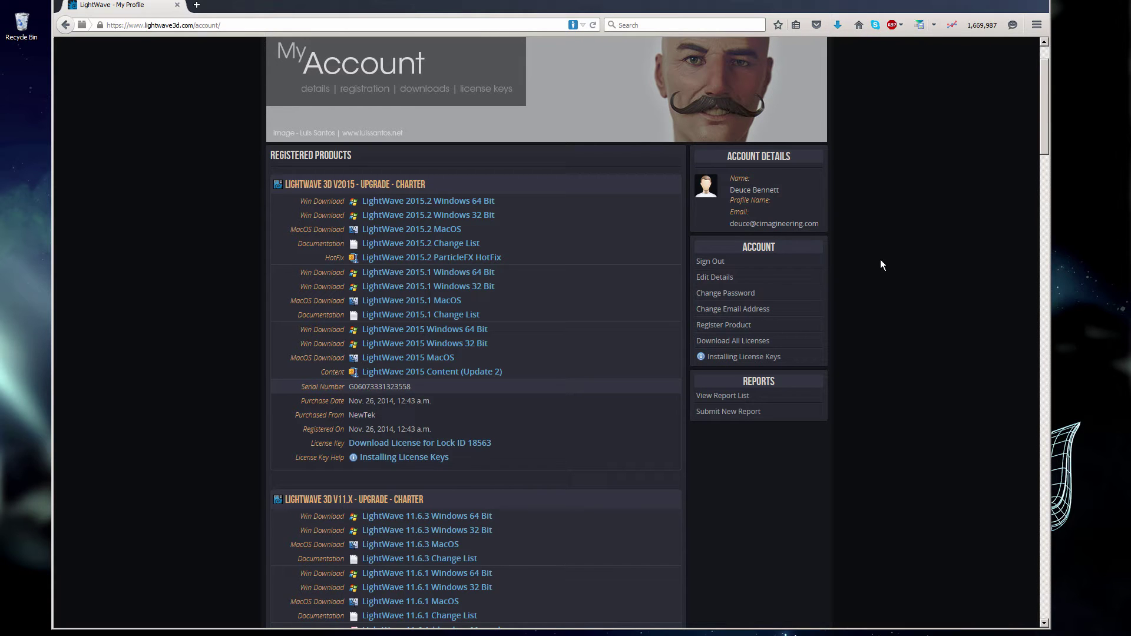
Show the desktop, open Explorer's Downloads folder, and open the lightwave_2015-2 installer zip.
key("super+d")
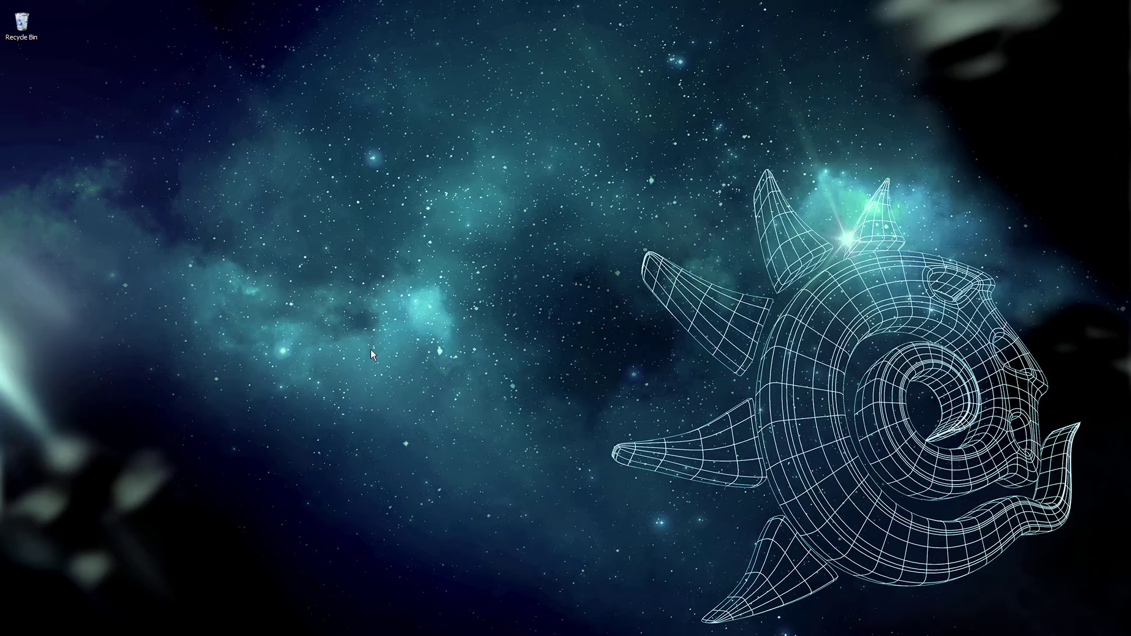
key("super+e")
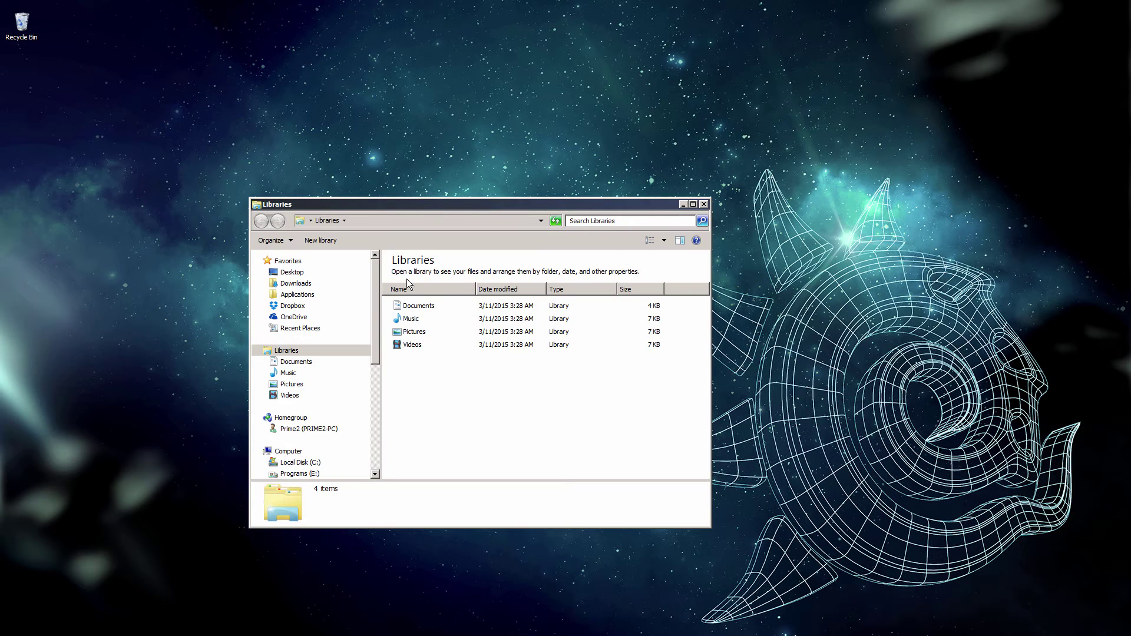
left_click(296, 284)
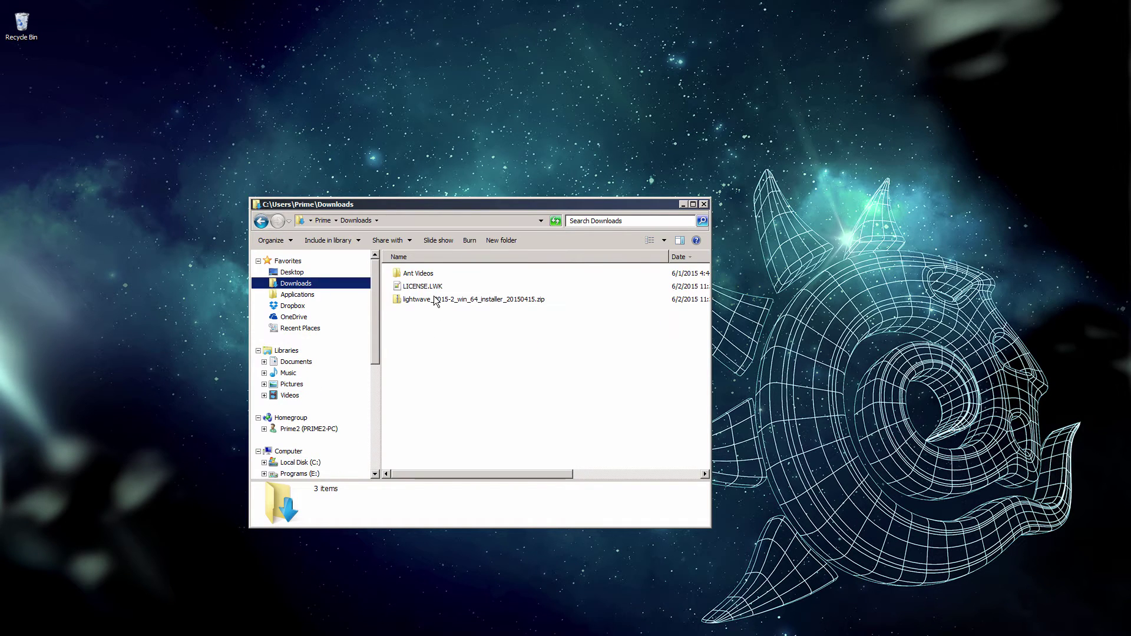
left_click(430, 287)
left_click(423, 329)
left_click(435, 300)
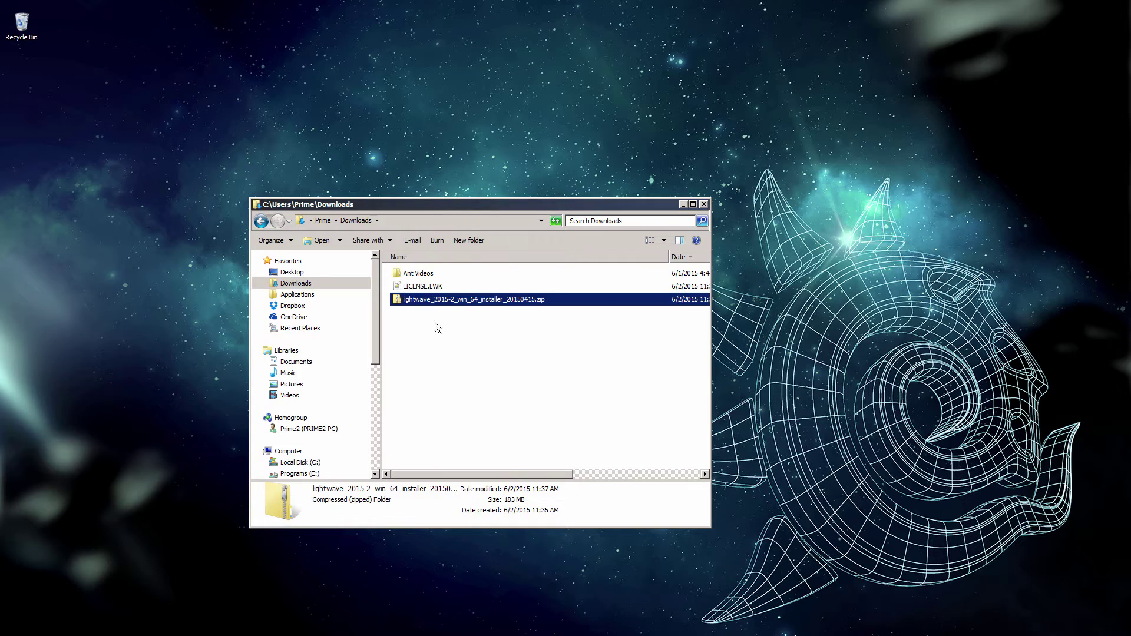
left_click(474, 326)
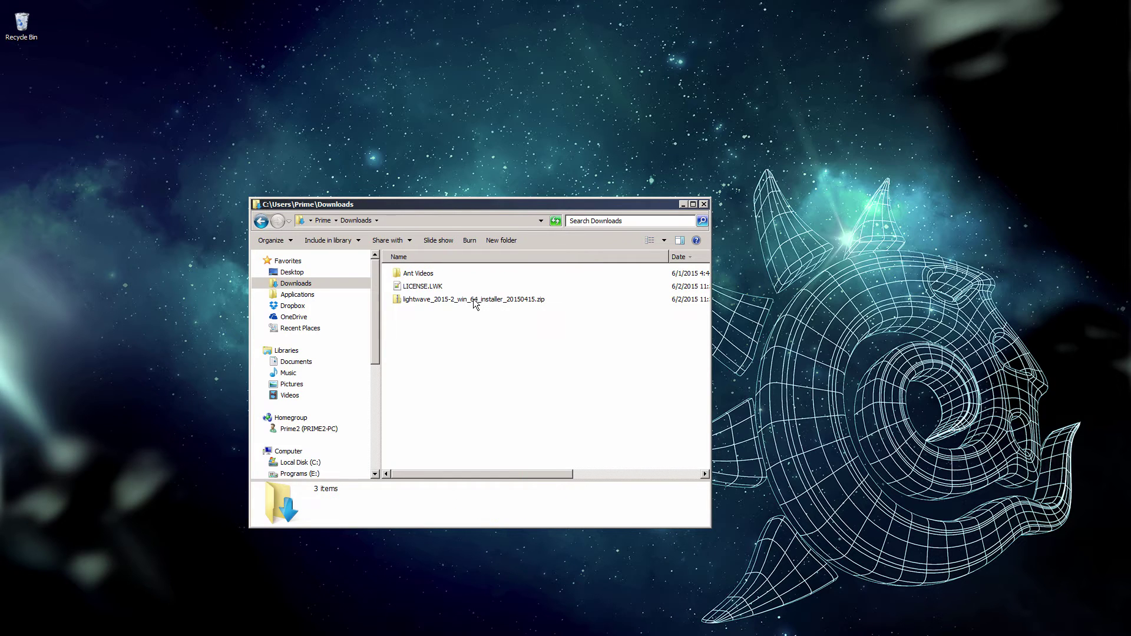
left_click(473, 301)
double_click(473, 298)
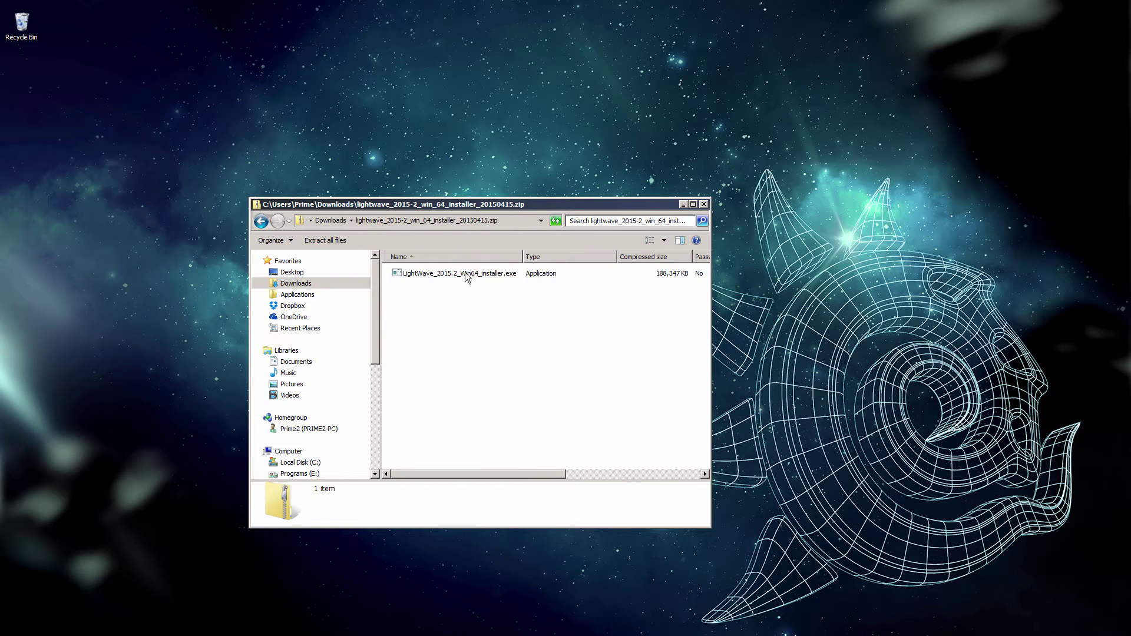
Run LightWave_2015.2_Win64_installer.exe, accept the agreement, and keep the default folder, Typical setup, and .lws/.lwo extensions.
left_click(465, 274)
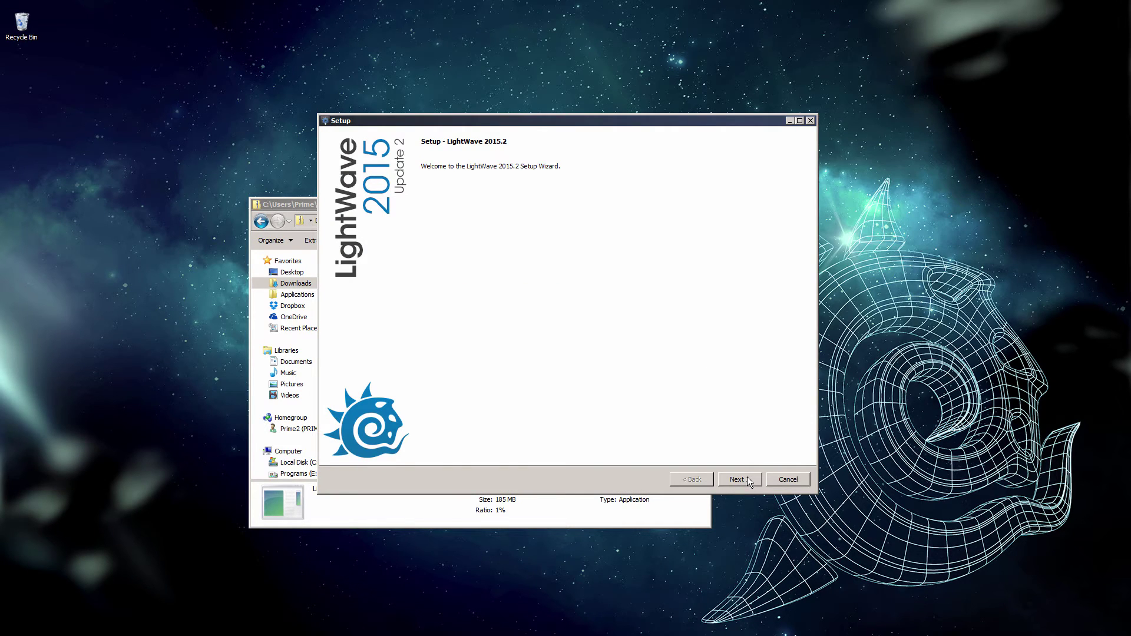
left_click(747, 476)
left_click(478, 448)
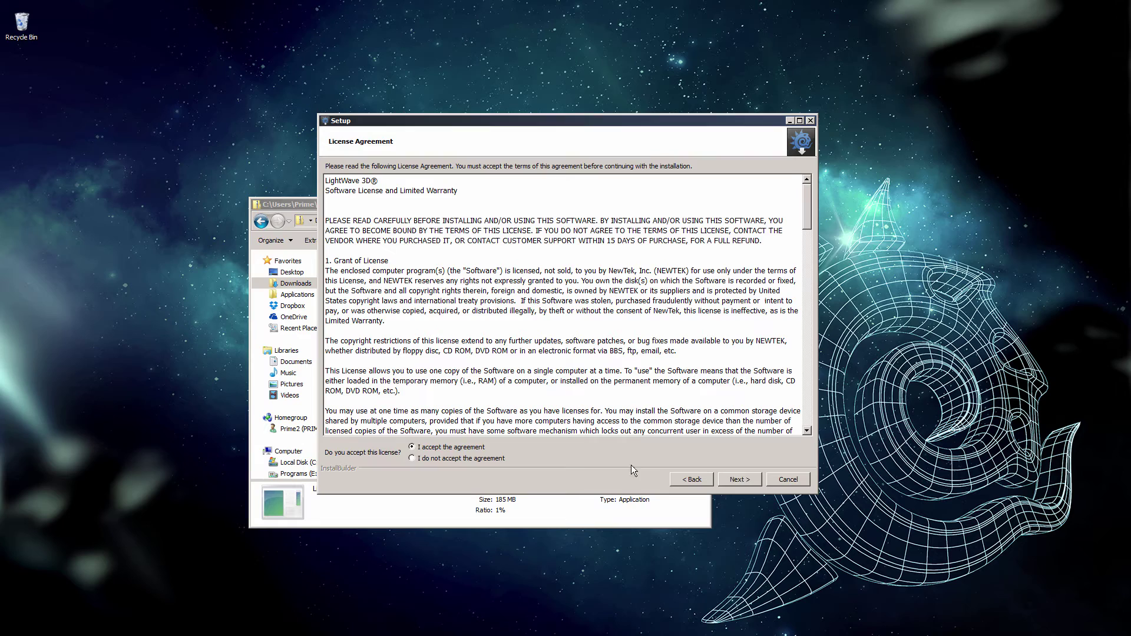
left_click(740, 479)
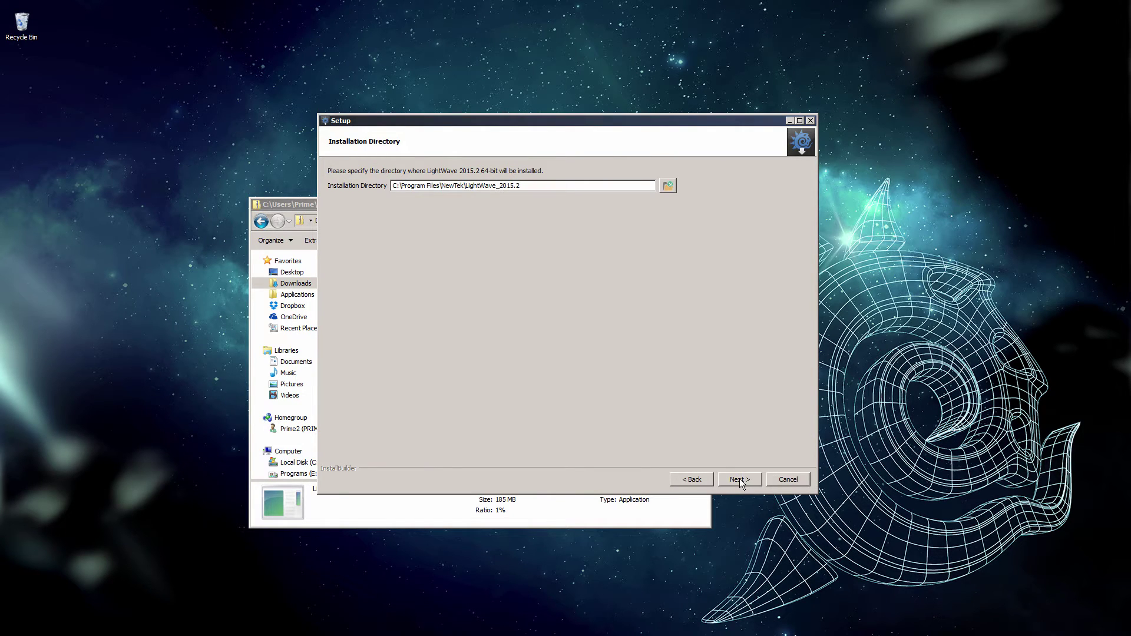
left_click(740, 479)
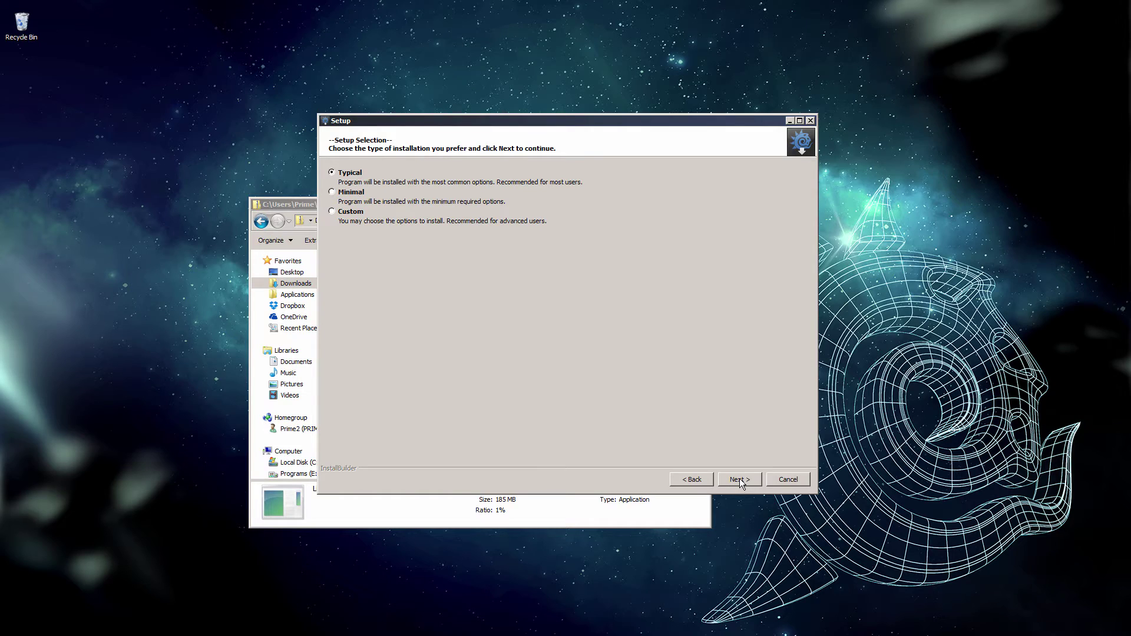
left_click(740, 479)
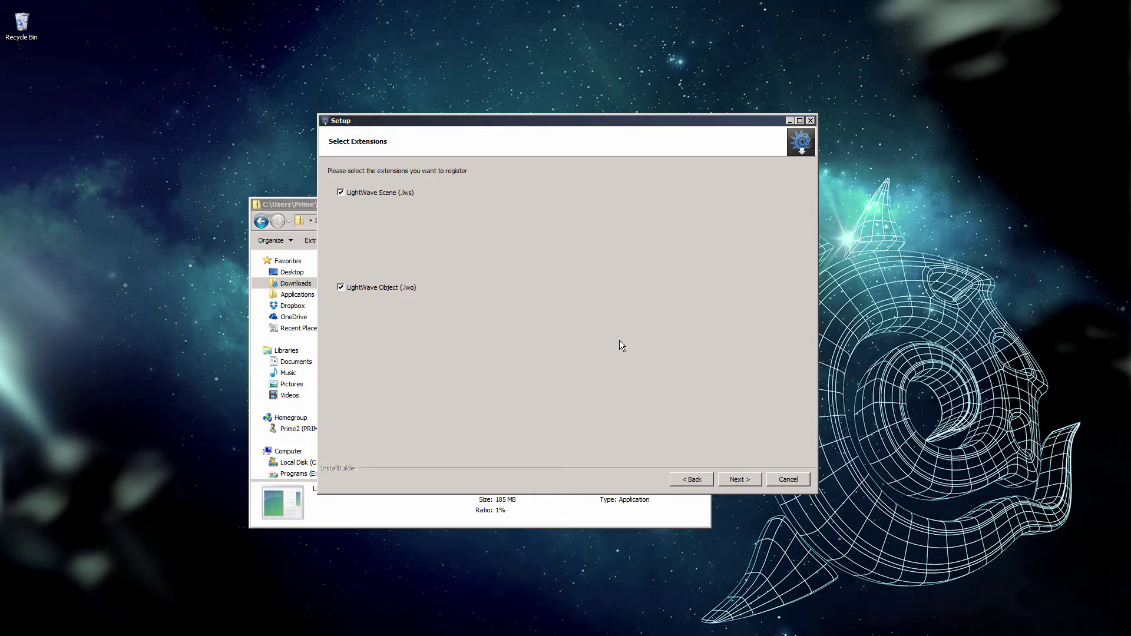
left_click(744, 479)
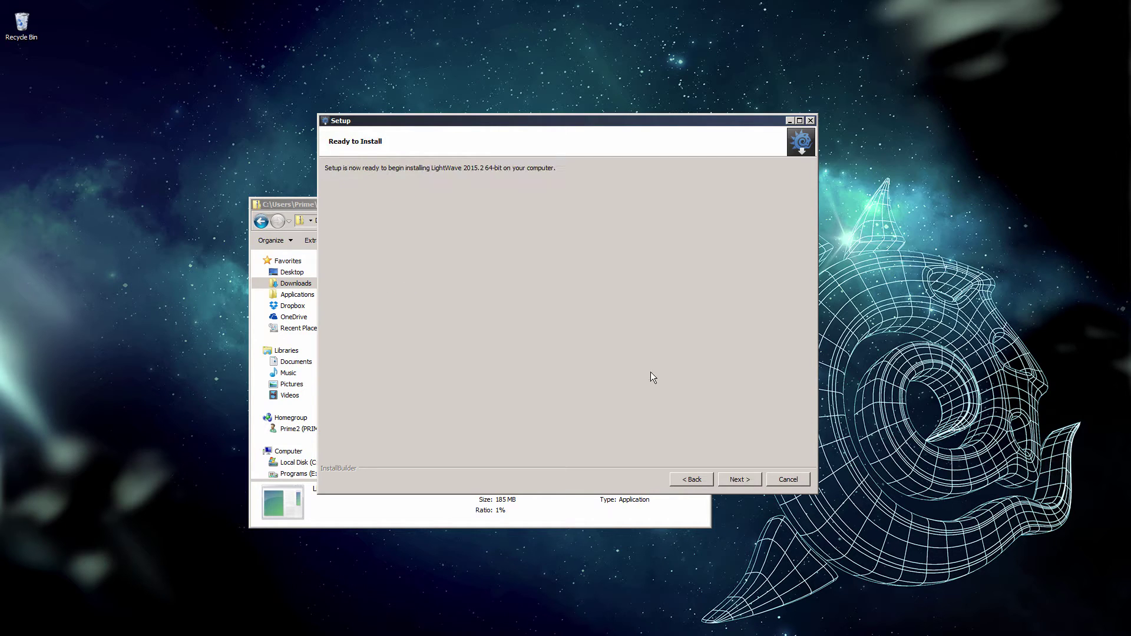
Start the LightWave 2015.2 64-bit installation and let it run to the completion page.
left_click(745, 479)
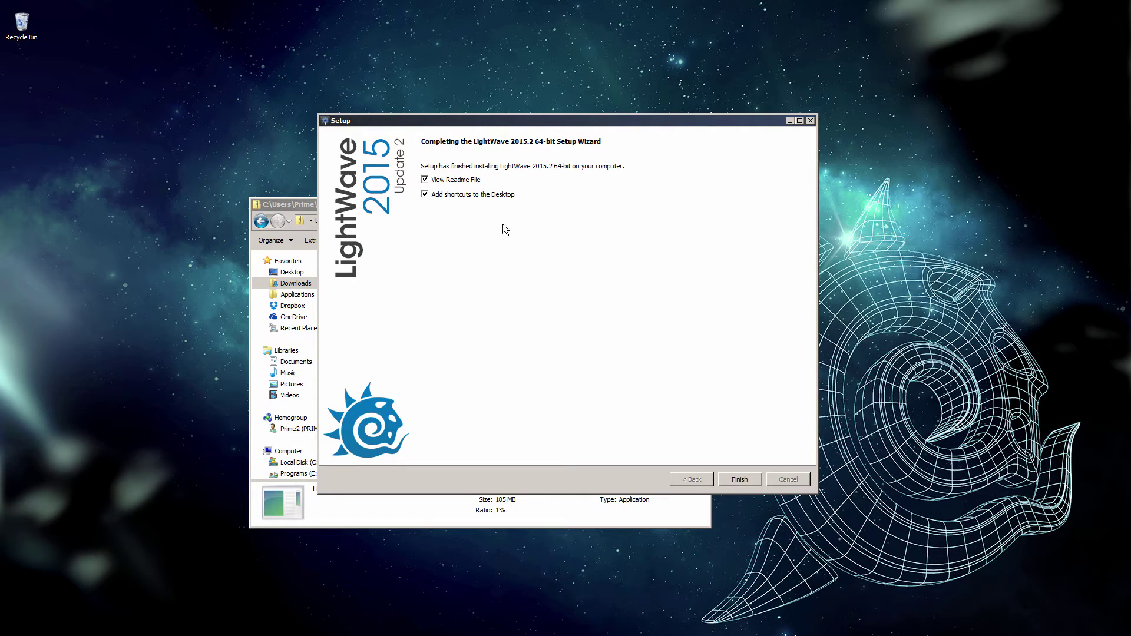
Untick View Readme File, keep the desktop shortcuts option, and finish the setup wizard.
left_click(425, 180)
left_click(740, 479)
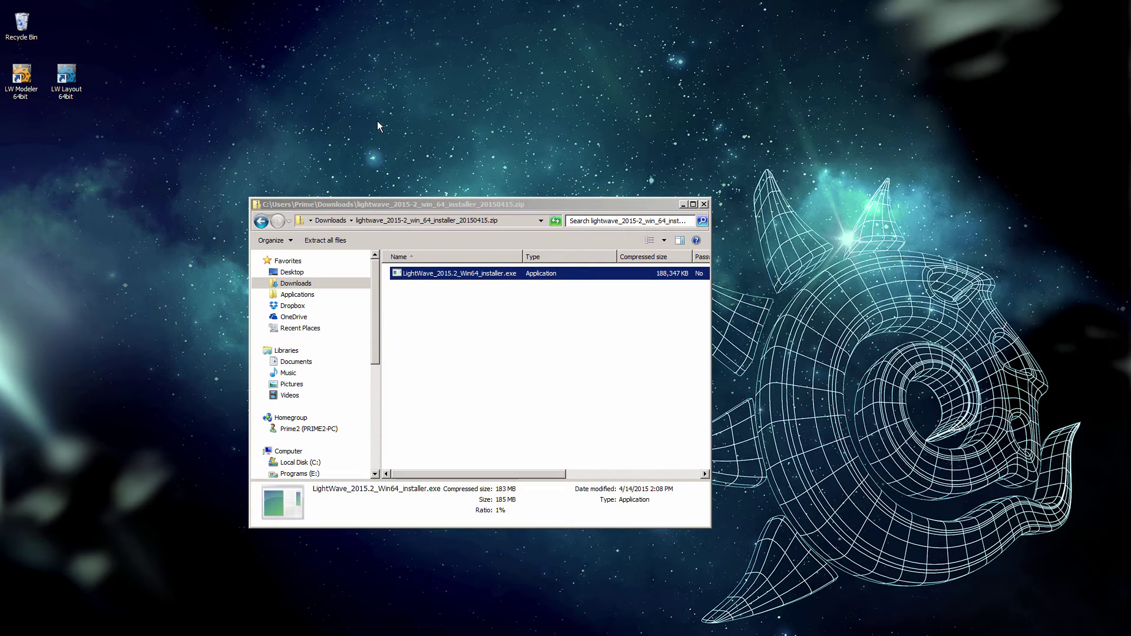
Launch LW Layout 64bit from the desktop and continue past the License Error as Discovery Edition.
double_click(66, 75)
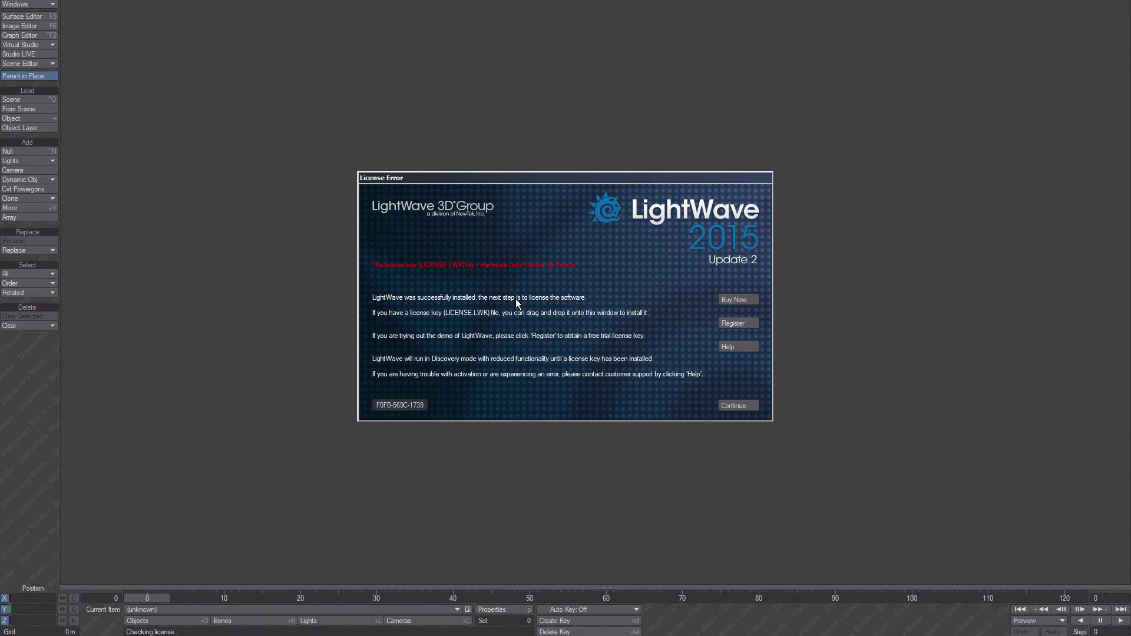
left_click(749, 405)
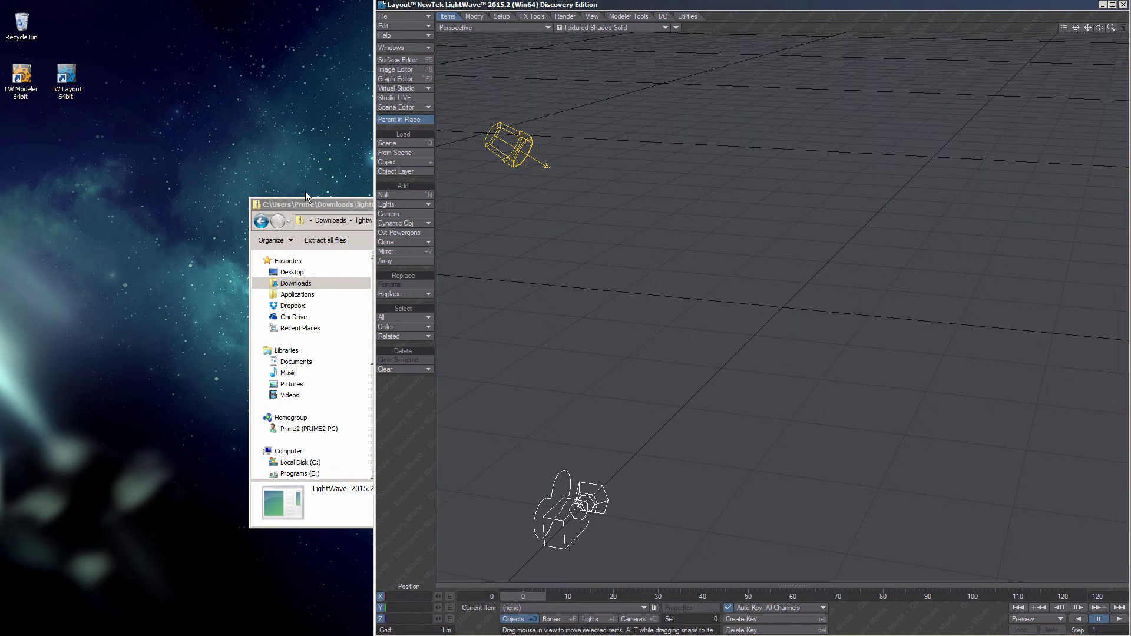
Drag LICENSE.LWK from Downloads onto the Layout window and confirm the License Key message.
left_click_drag(304, 205, 98, 206)
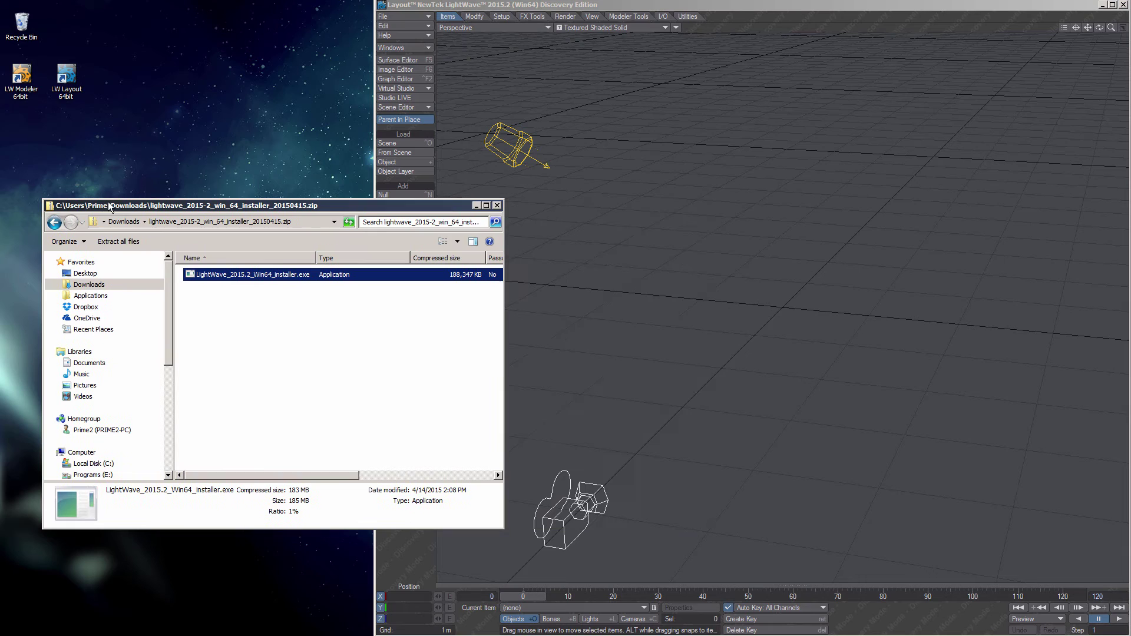
left_click(124, 221)
left_click(219, 287)
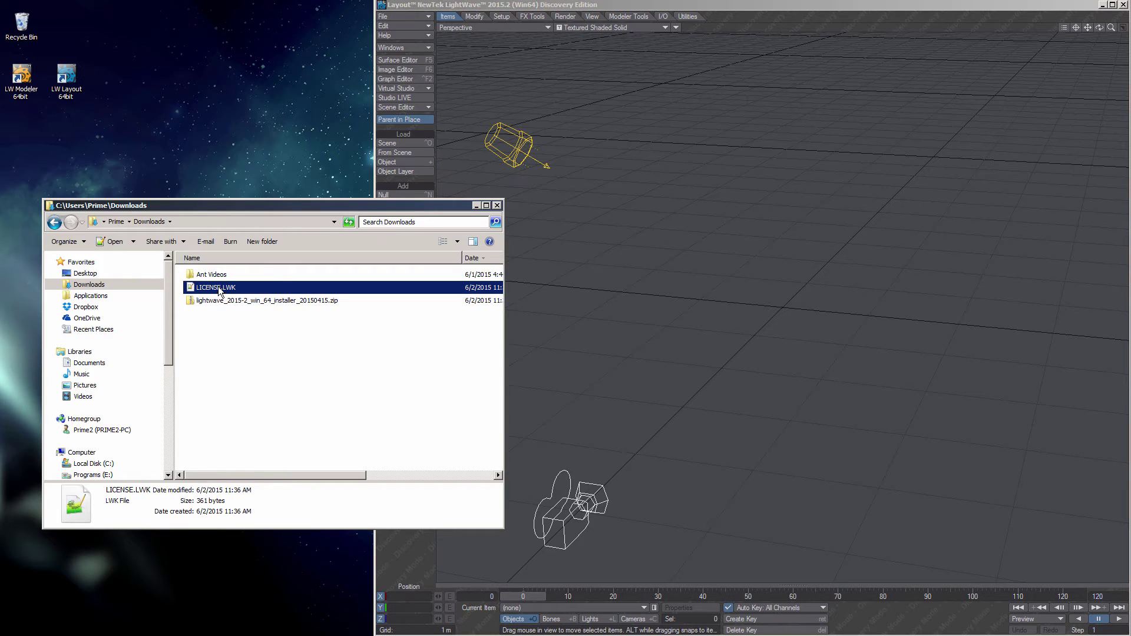
left_click_drag(220, 289, 373, 336)
left_click_drag(576, 293, 642, 245)
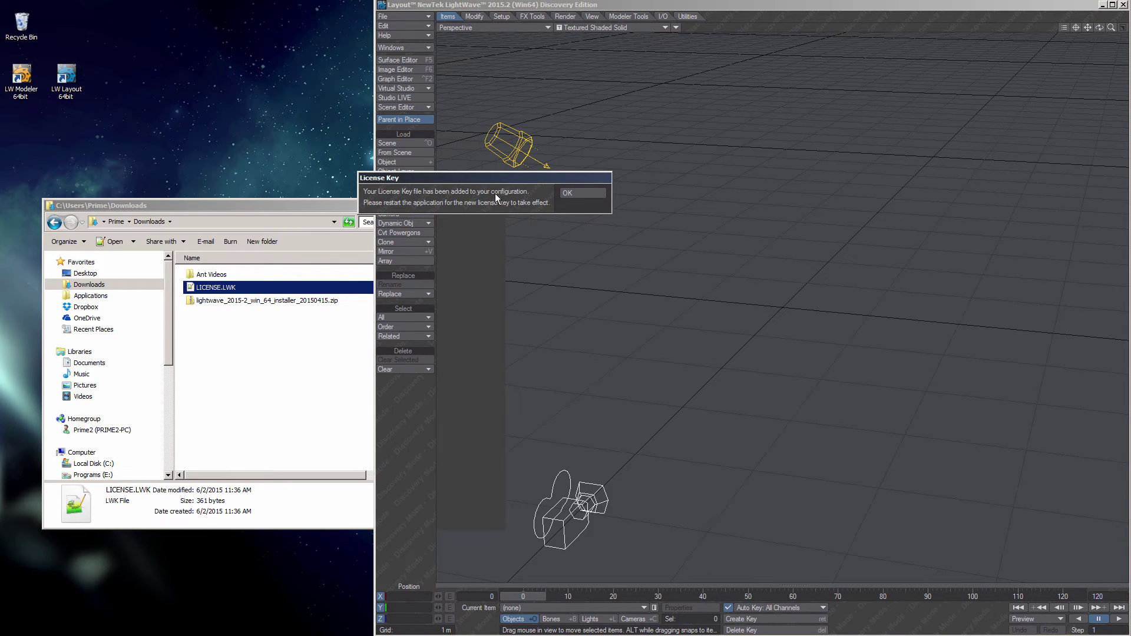
left_click(577, 195)
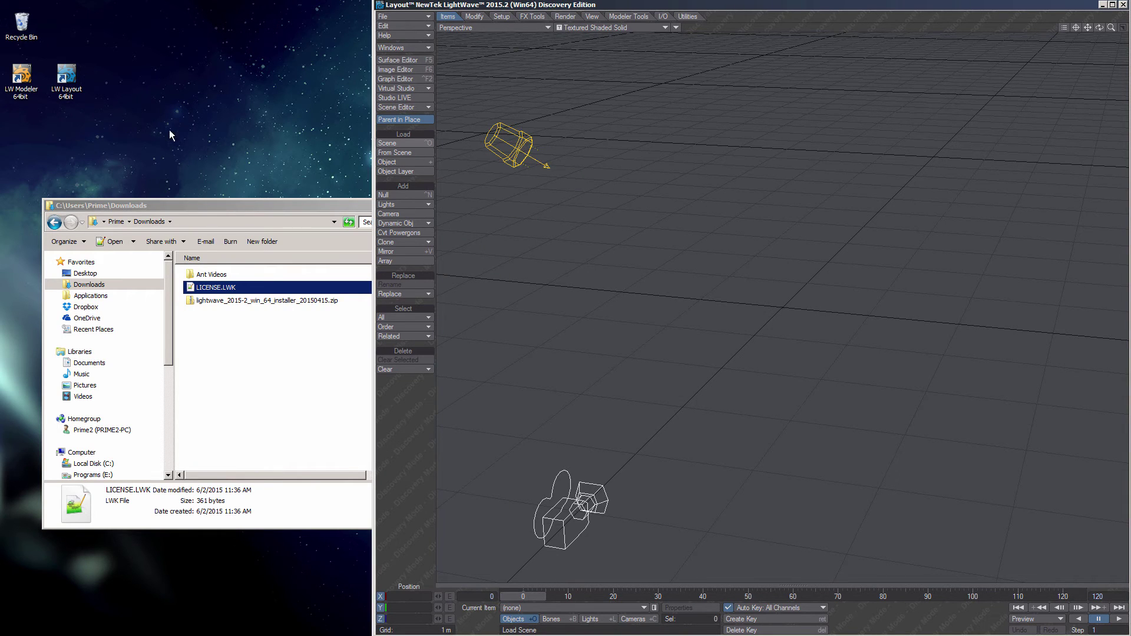
Maximize Layout and relaunch it from the LW Layout 64bit shortcut so the license applies.
left_click_drag(373, 117, 0, 118)
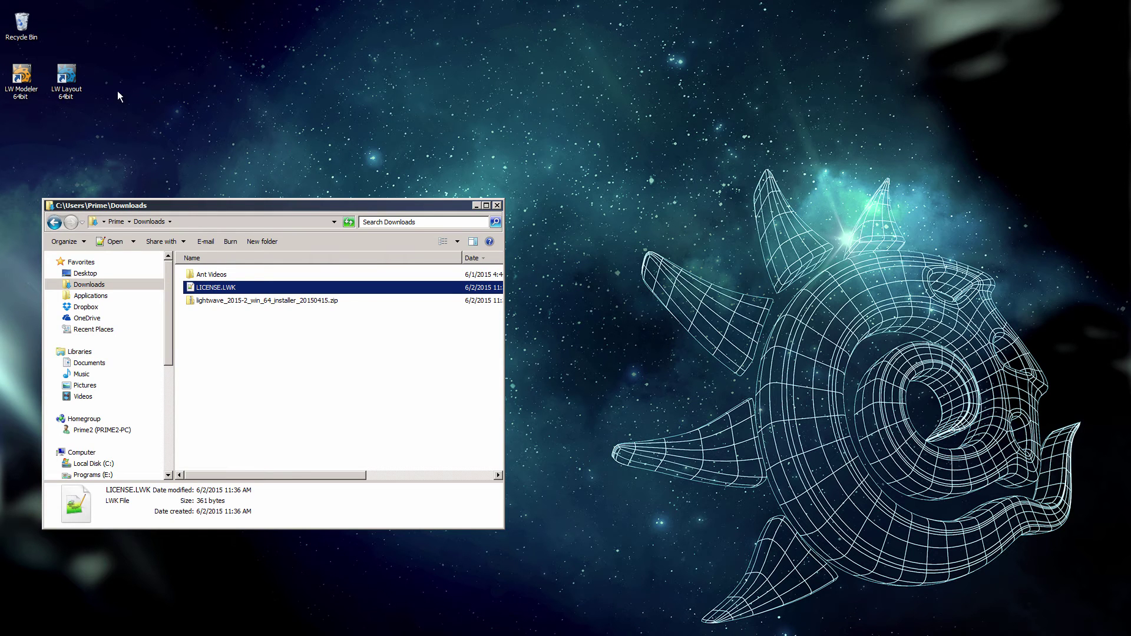
double_click(66, 77)
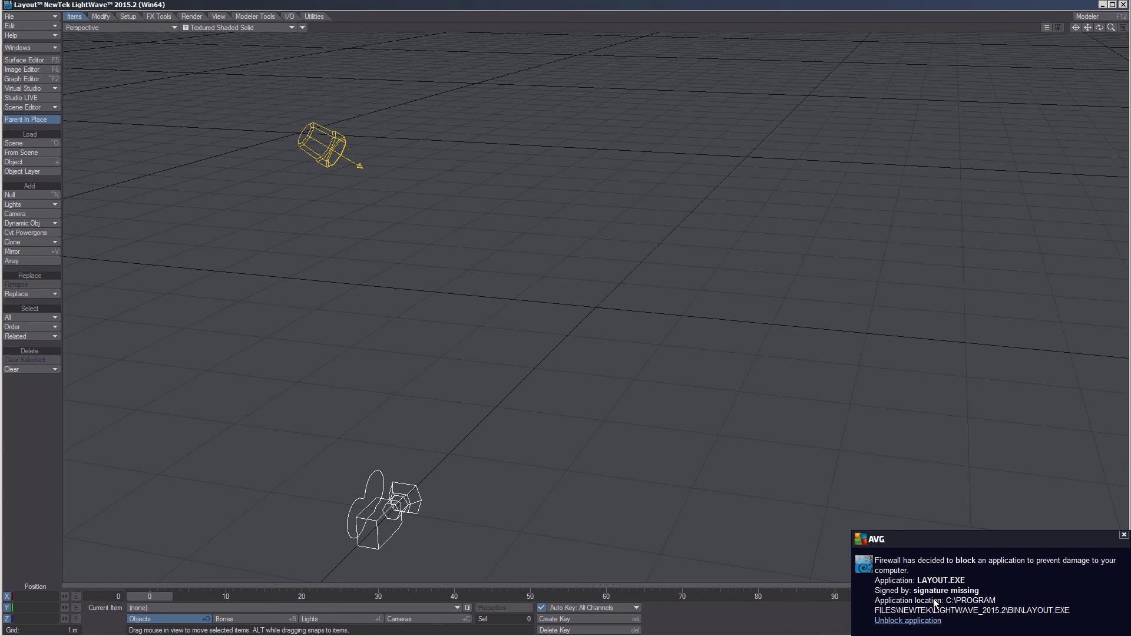
Unblock LAYOUT.EXE in AVG's firewall alert, then close the Firewall Applications dialog and AVG window.
left_click(923, 625)
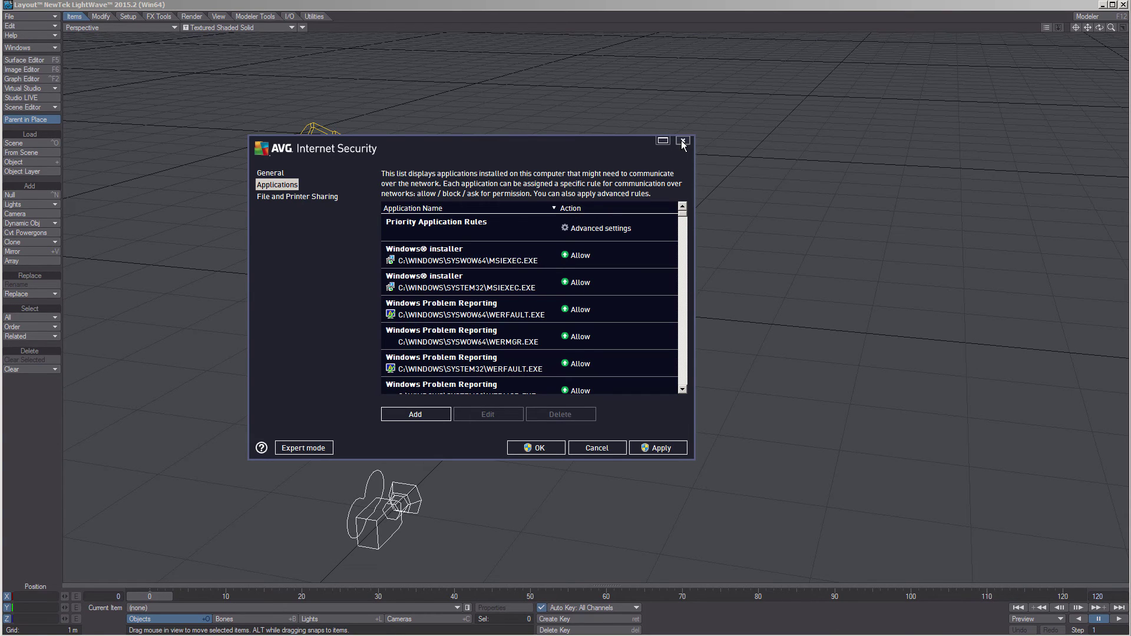
left_click(682, 142)
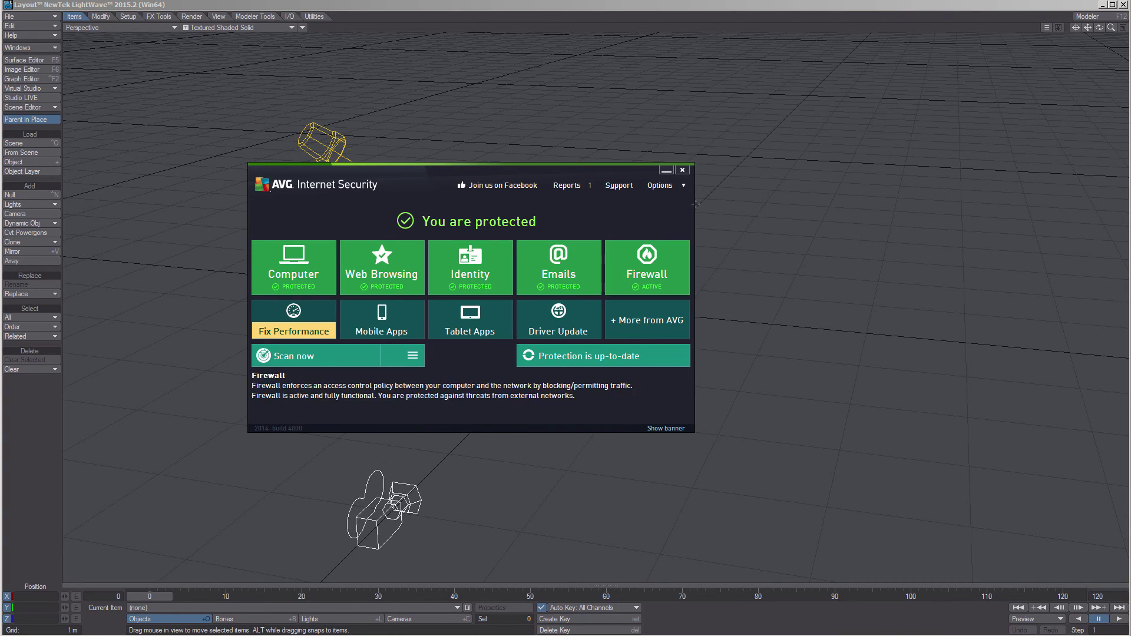
left_click(683, 171)
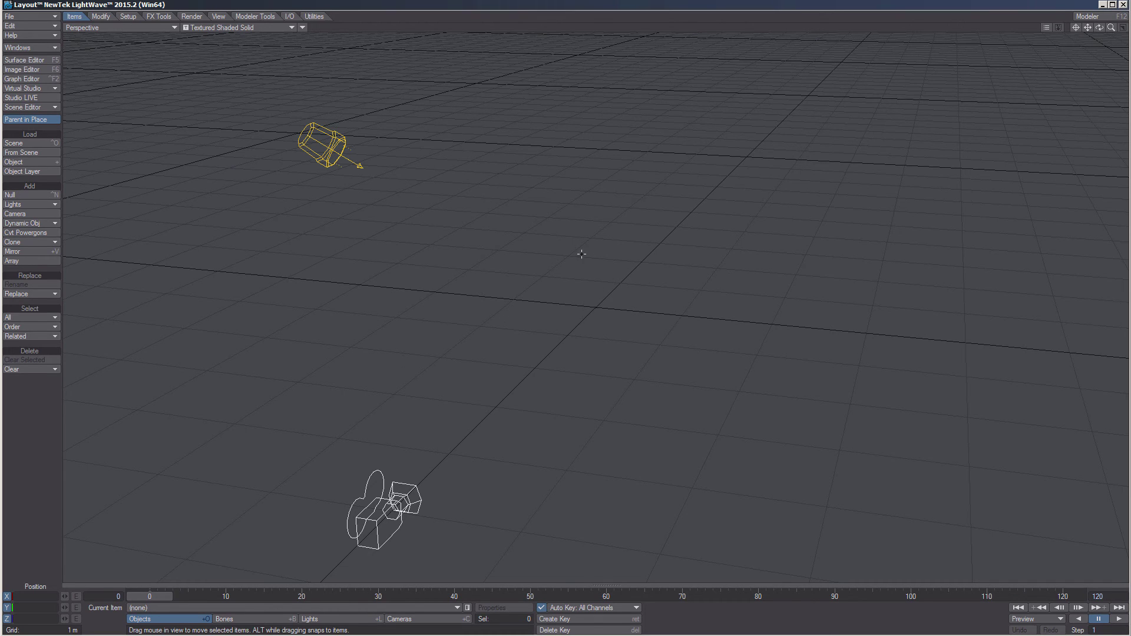
Close Layout and browse from Local Disk (C:) into Users and the user's home folder.
left_click(1123, 5)
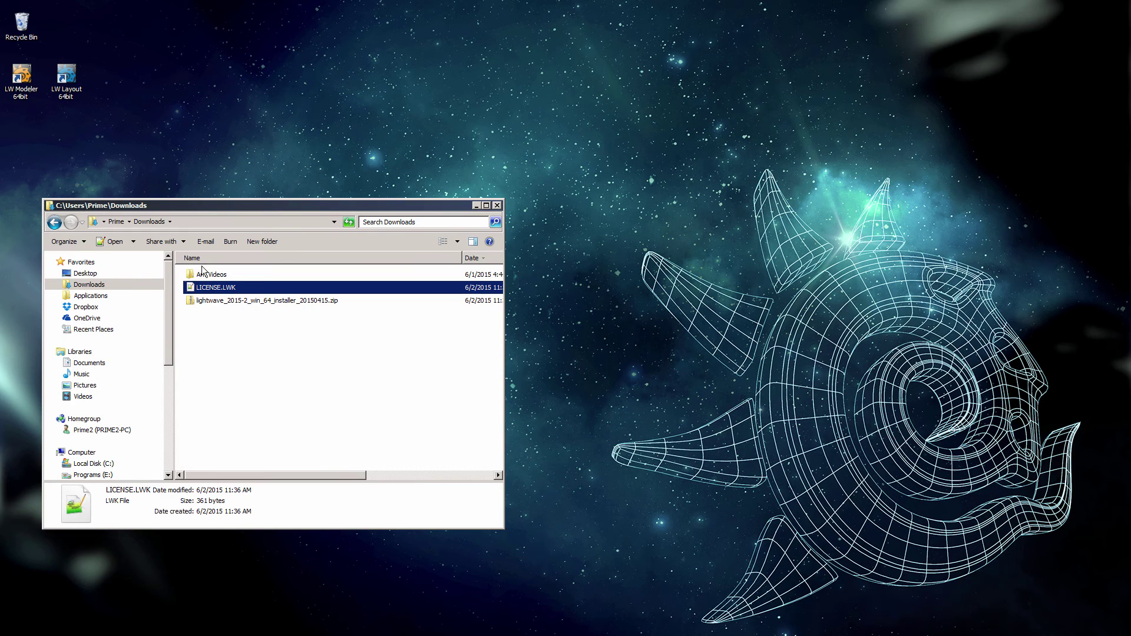
left_click_drag(259, 206, 435, 206)
left_click(275, 463)
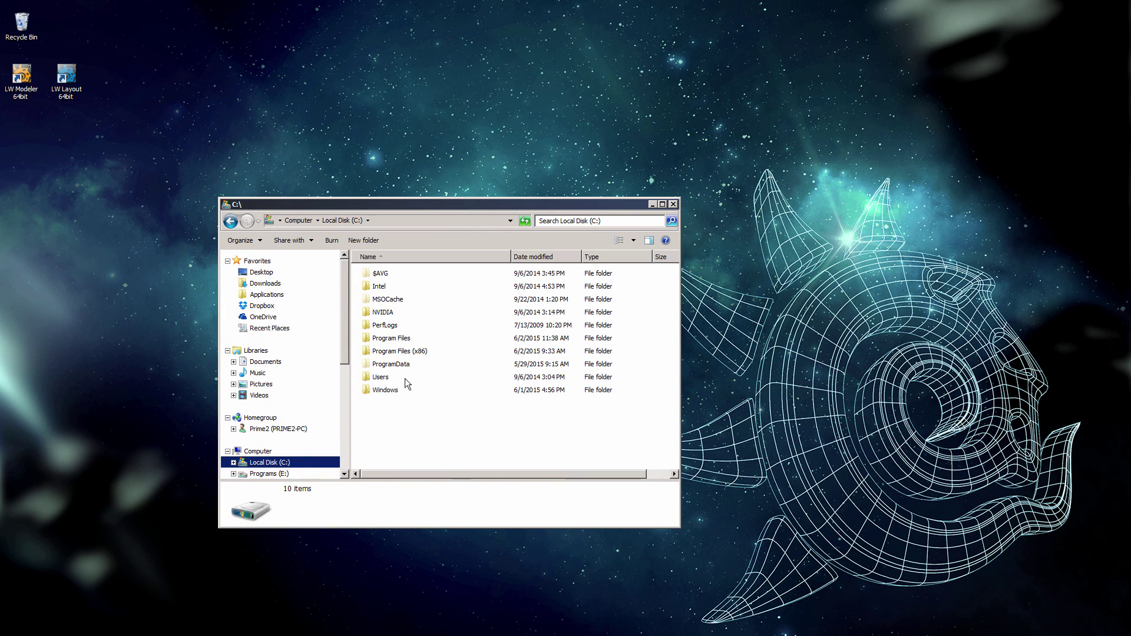
left_click(386, 378)
double_click(386, 379)
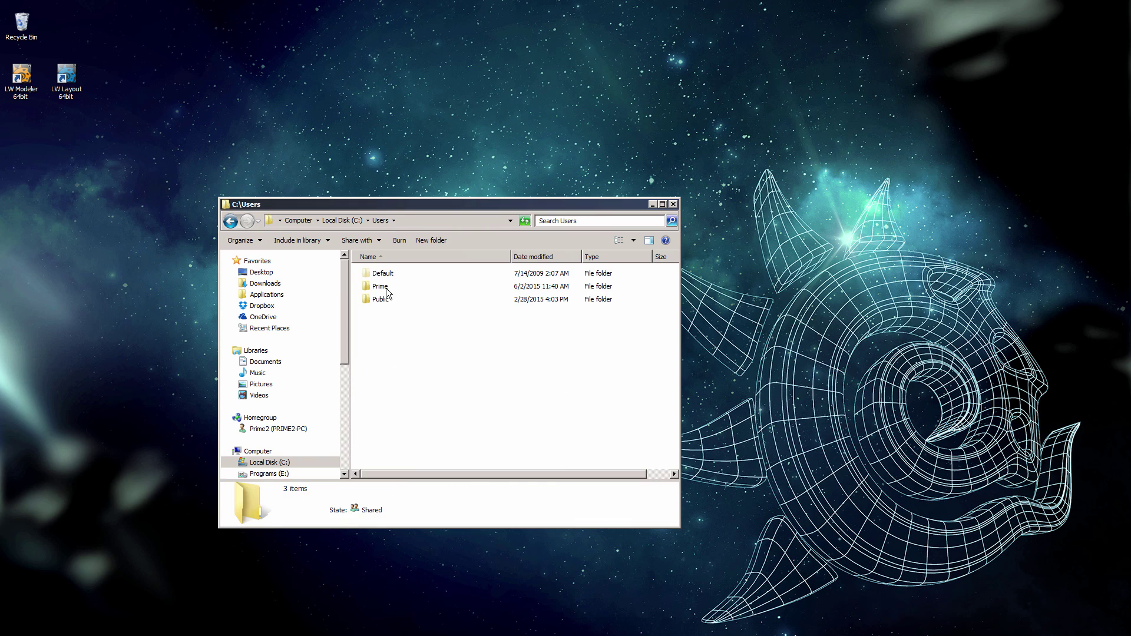
double_click(390, 288)
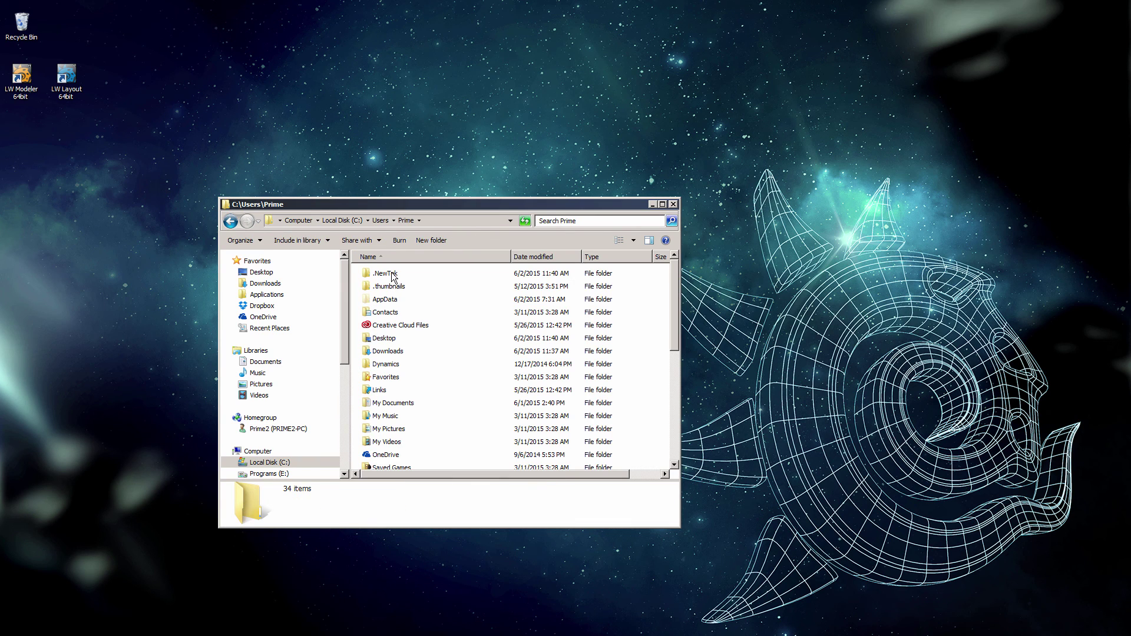
Go through .NewTek > LightWave > 2015.2 into the licenses folder, revealing LICENSE.LWK.
double_click(391, 273)
double_click(395, 274)
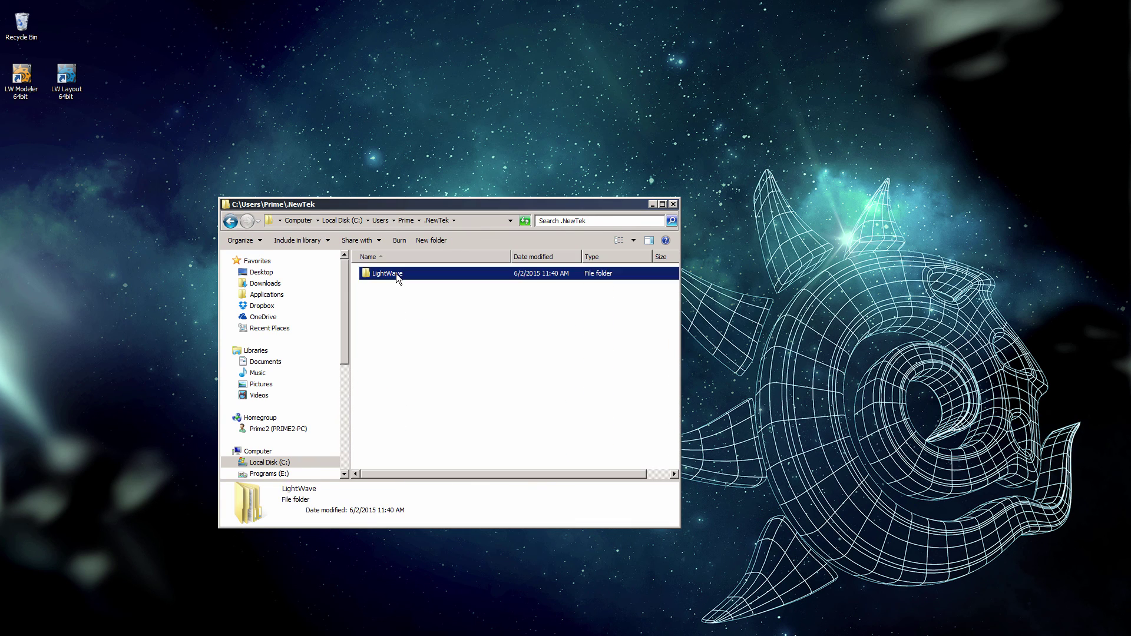
double_click(385, 275)
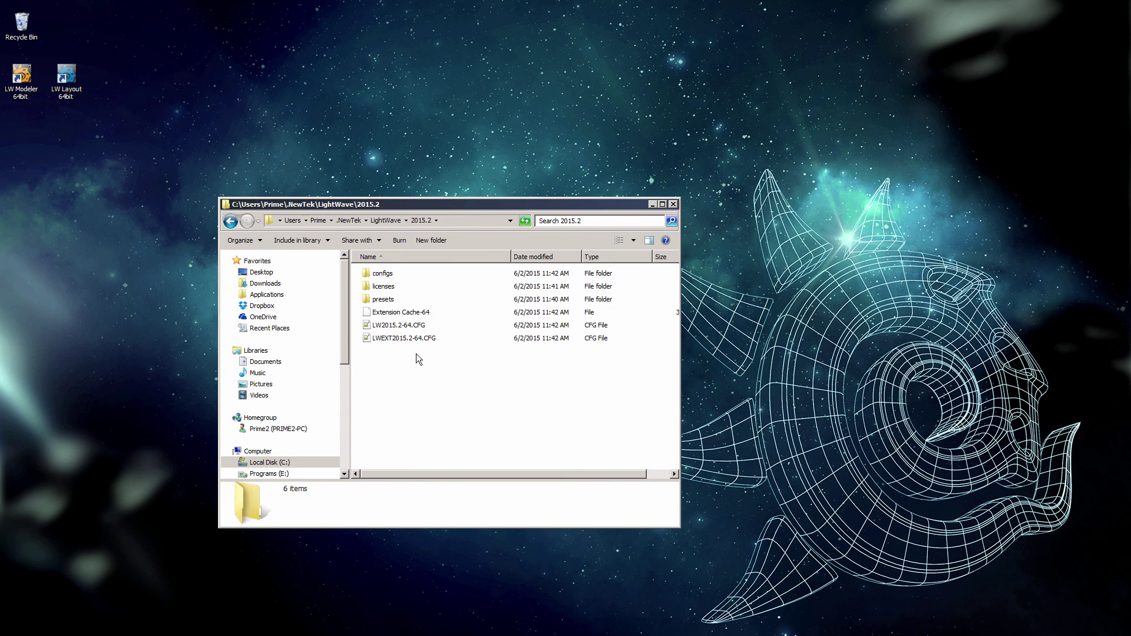
left_click_drag(416, 354, 404, 311)
left_click(412, 375)
double_click(388, 286)
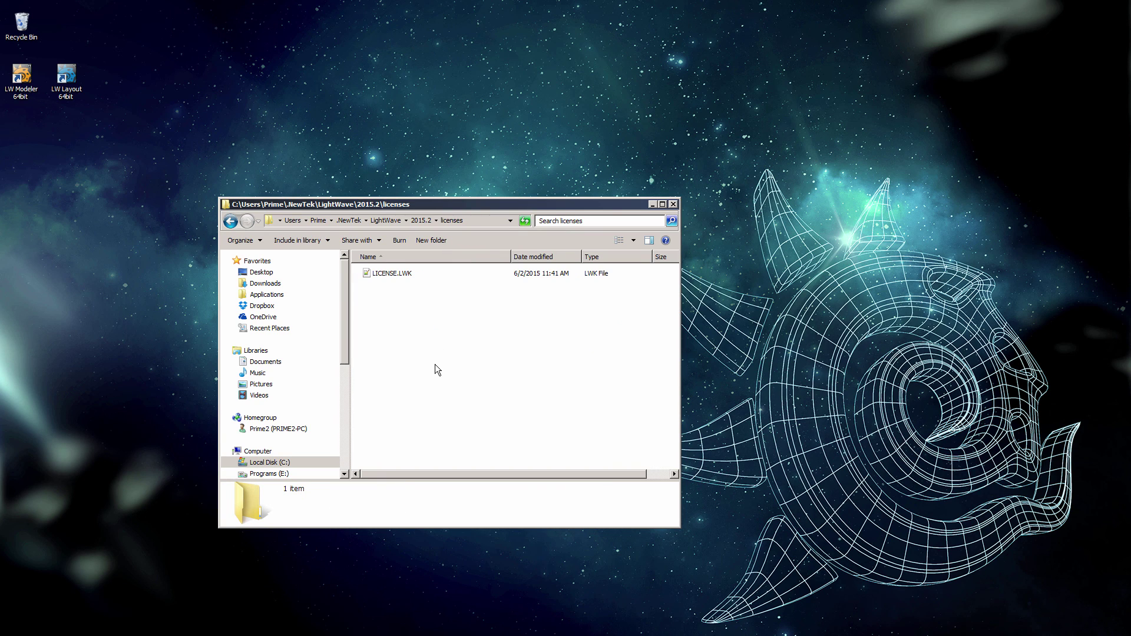